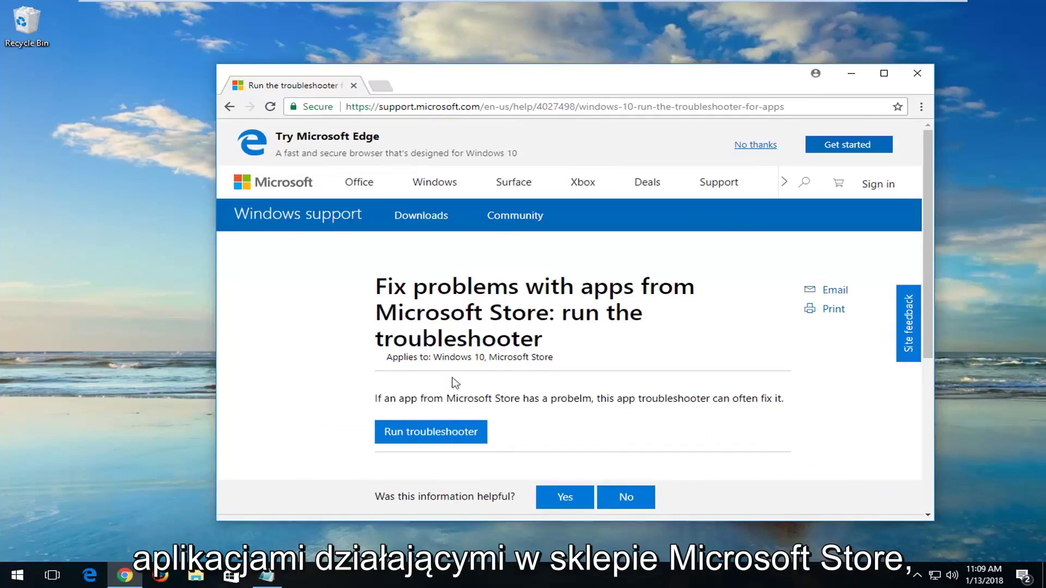
Download and launch the Windows Store Apps troubleshooter .diagcab, then minimize Chrome
{"action": "left_click", "coordinate": [403, 436]}
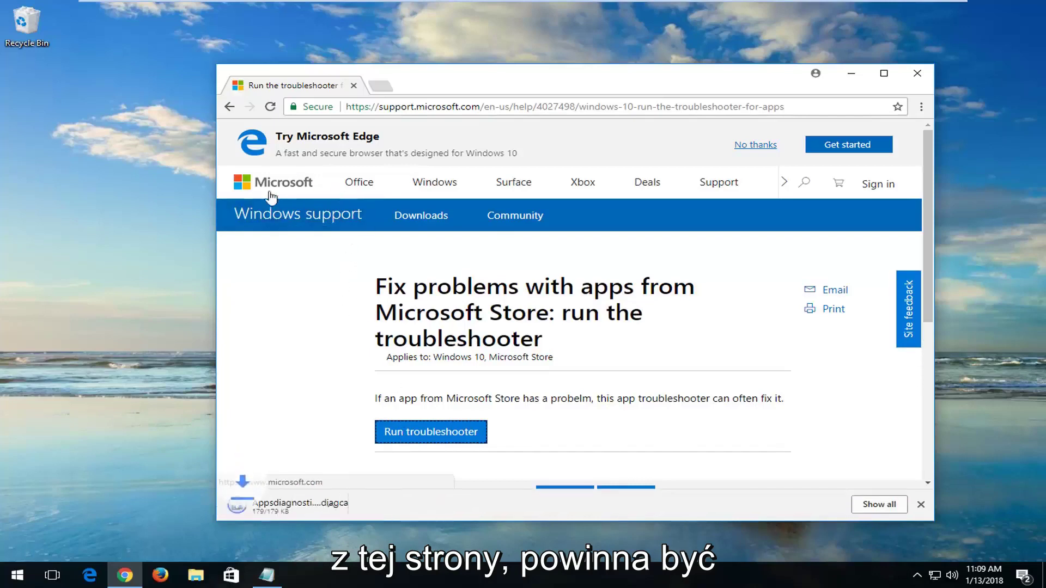
{"action": "left_click", "coordinate": [285, 510]}
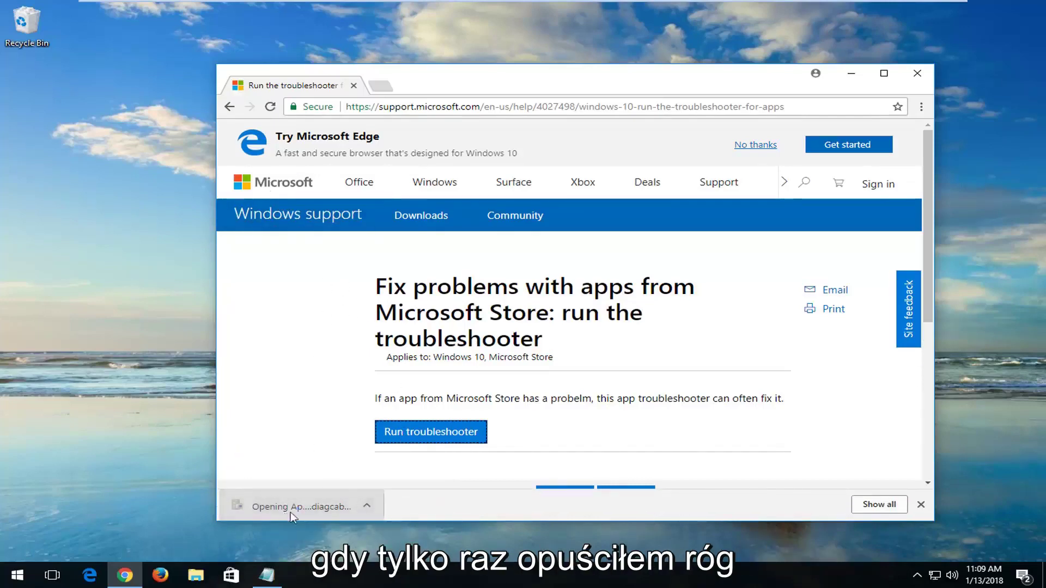
{"action": "left_click", "coordinate": [851, 74]}
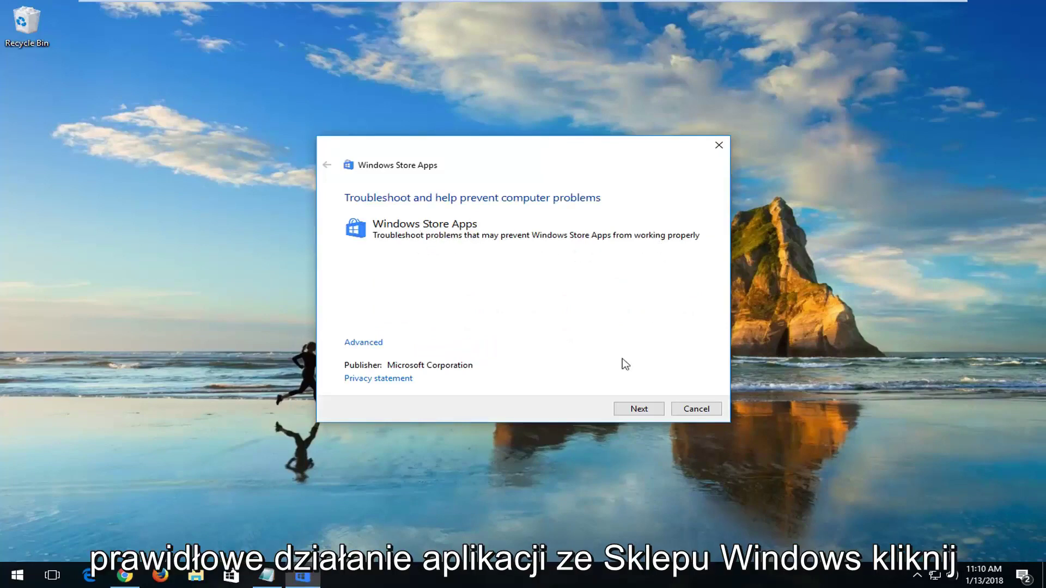
Run the Store Apps troubleshooter past the sign-in and restart pages, then close the finished report
{"action": "left_click", "coordinate": [628, 409]}
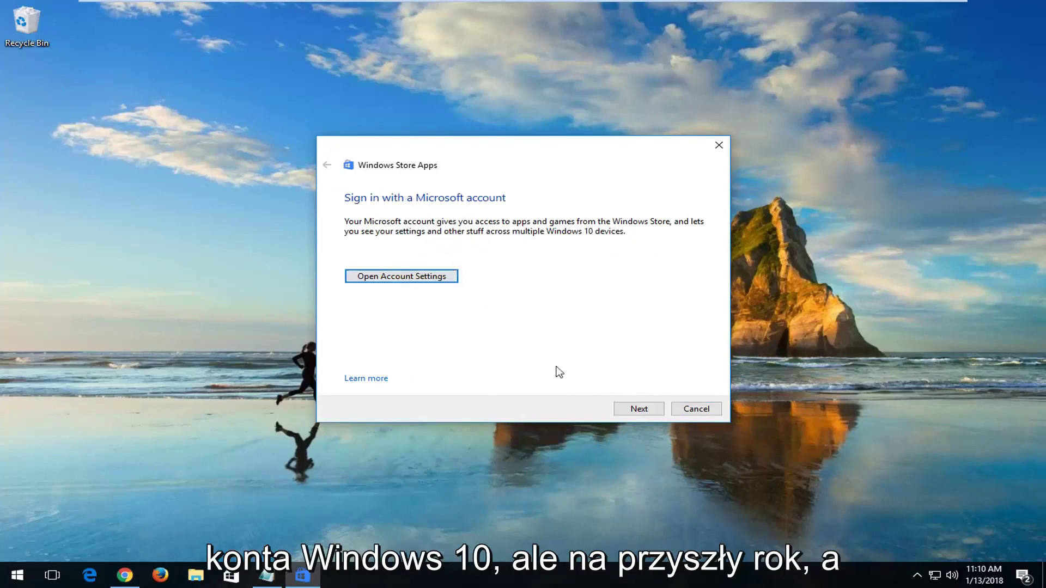
{"action": "left_click", "coordinate": [644, 410]}
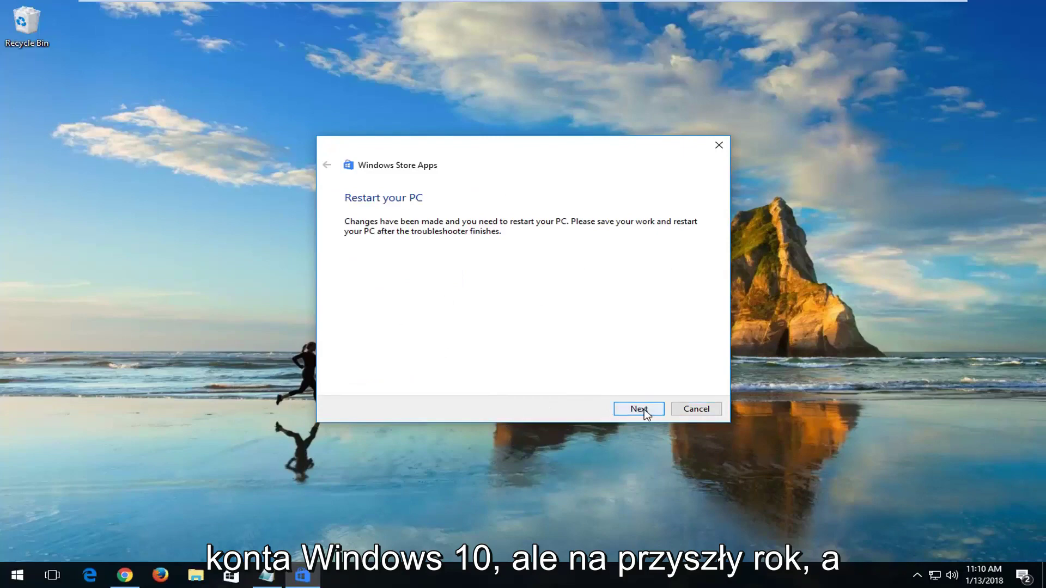
{"action": "left_click", "coordinate": [642, 409]}
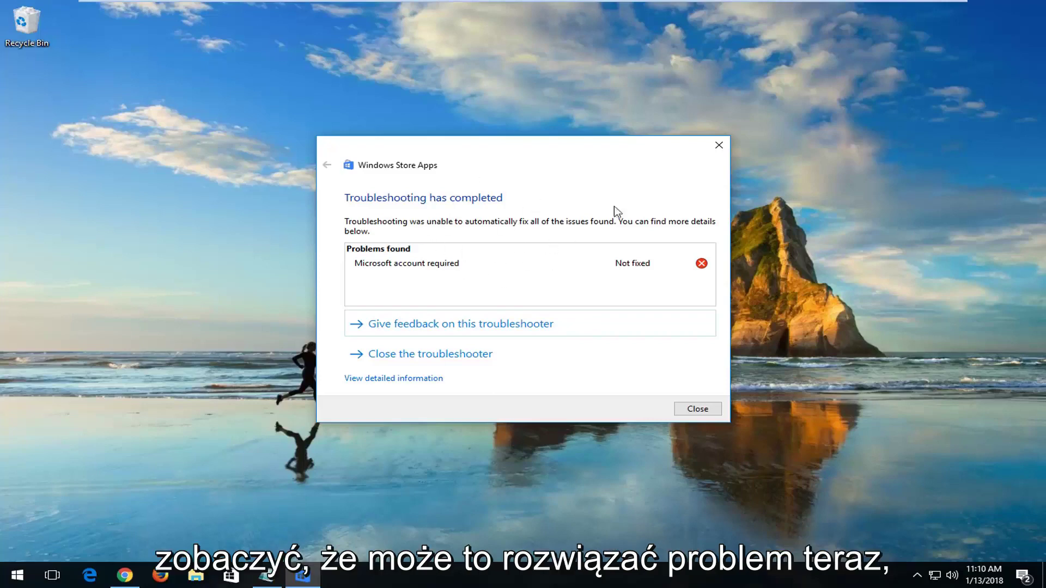
{"action": "left_click", "coordinate": [721, 146]}
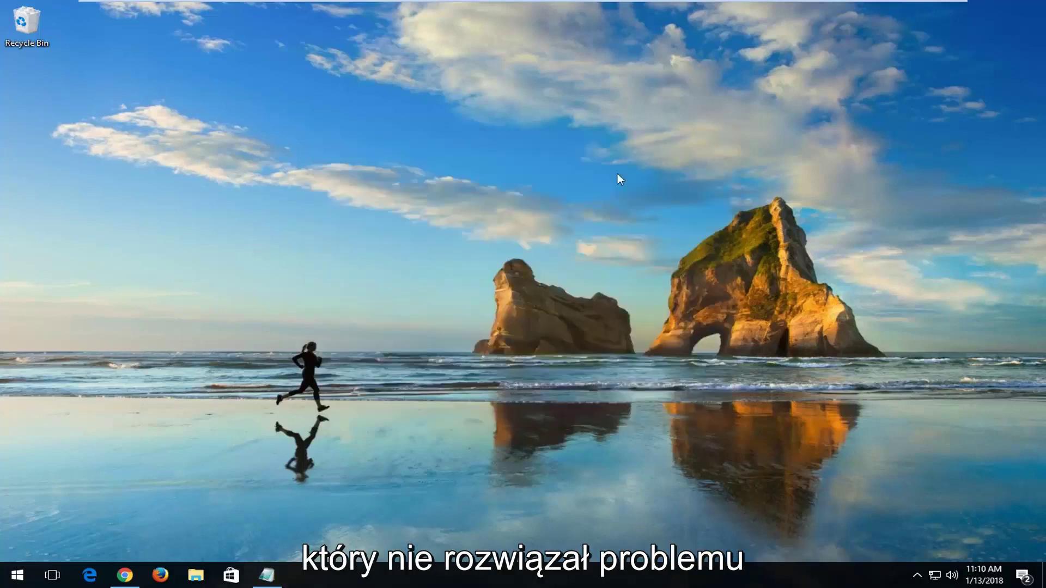
Search Start for 'windows powershell' and run it as administrator, approving the UAC prompt
{"action": "left_click", "coordinate": [17, 578]}
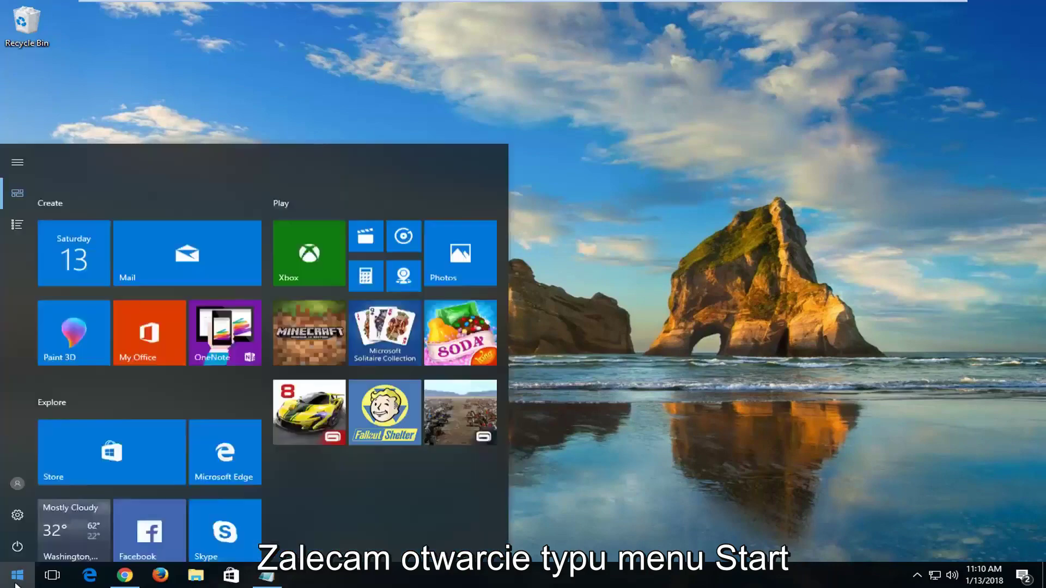
{"action": "type", "text": "windiow"}
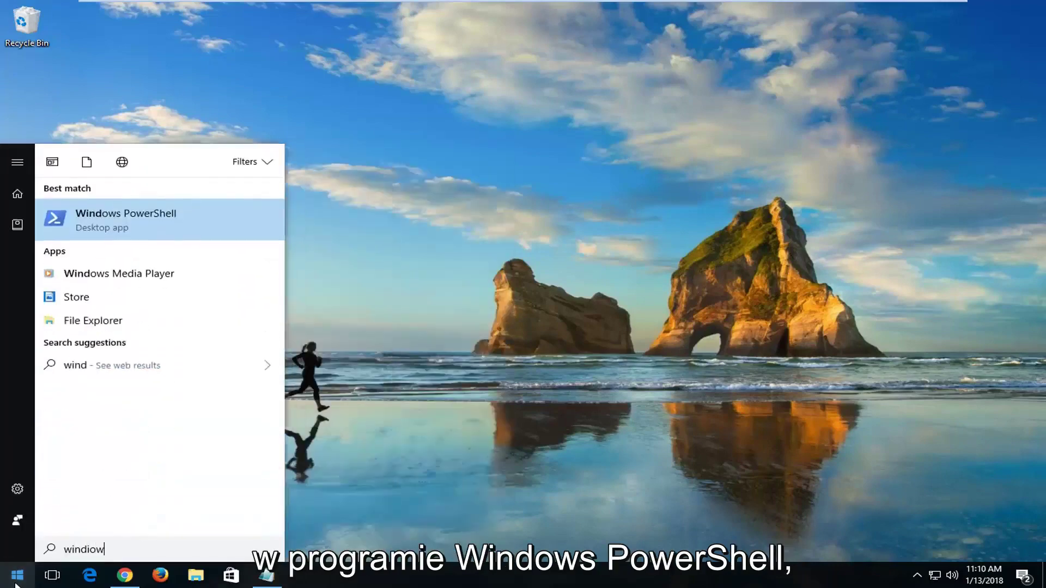
{"action": "key", "text": "BackSpace"}
{"action": "key", "text": "BackSpace"}
{"action": "key", "text": "BackSpace"}
{"action": "type", "text": "ows poe"}
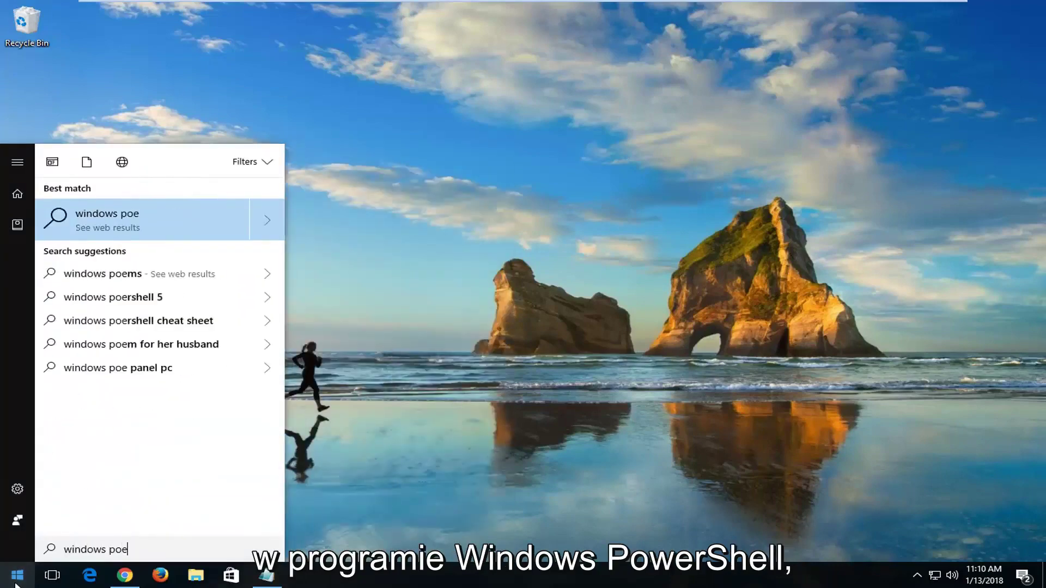
{"action": "key", "text": "BackSpace"}
{"action": "type", "text": "wershell"}
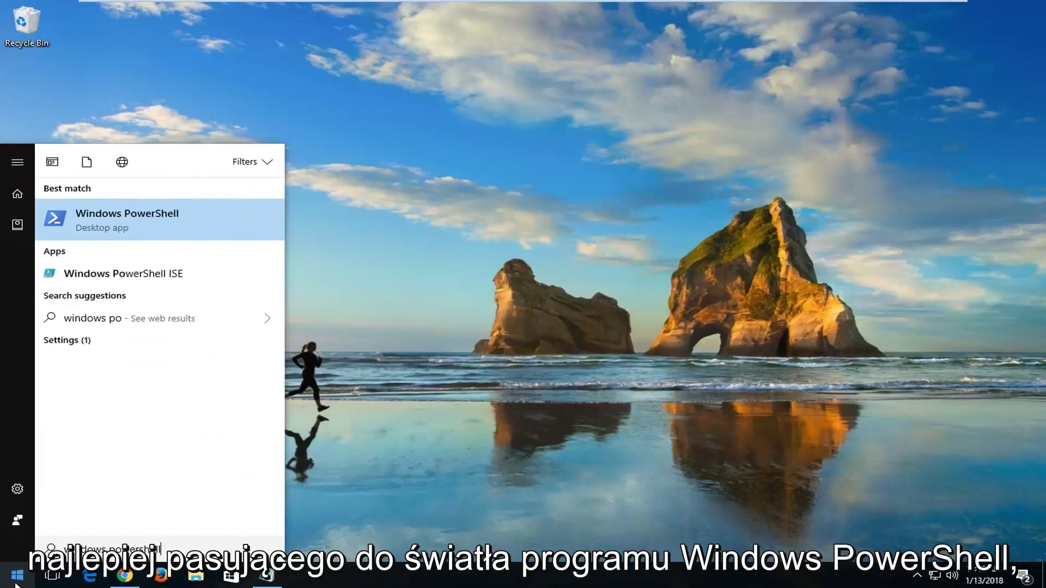
{"action": "right_click", "coordinate": [110, 226]}
{"action": "left_click", "coordinate": [141, 238]}
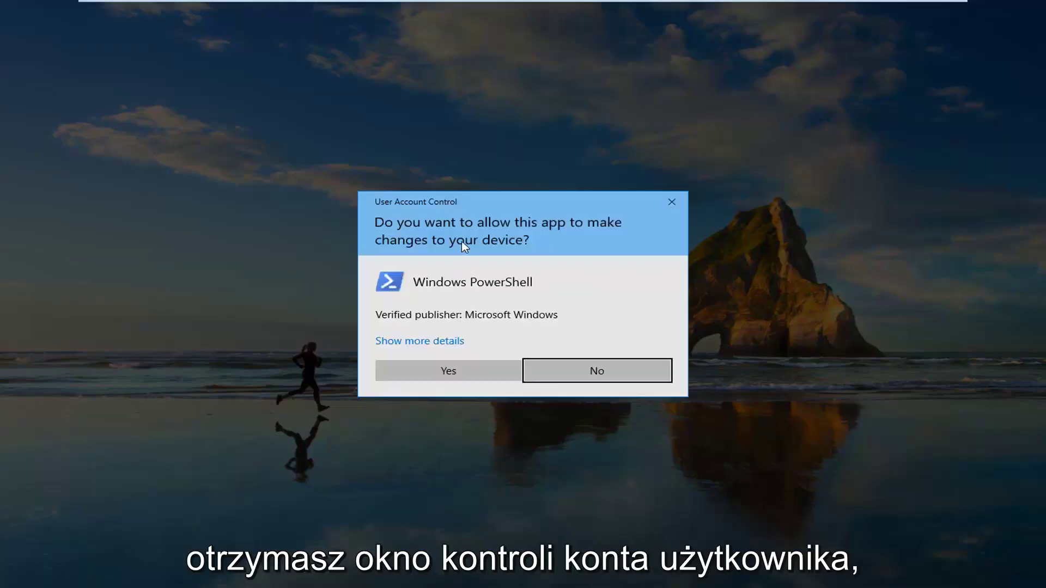
{"action": "left_click", "coordinate": [442, 372]}
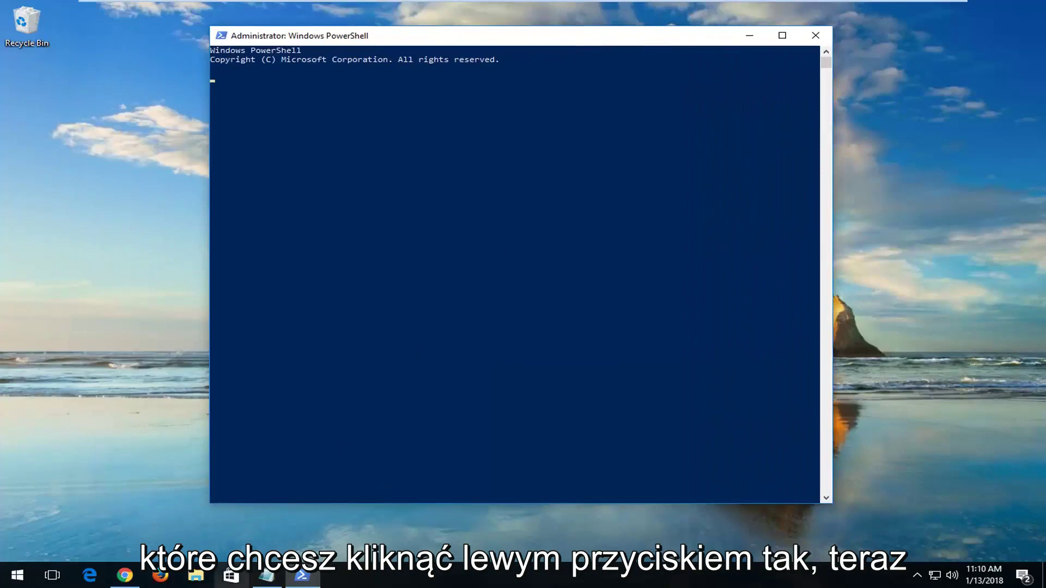
Copy the Get-AppXPackage re-registration command from Notepad
{"action": "left_click", "coordinate": [266, 576]}
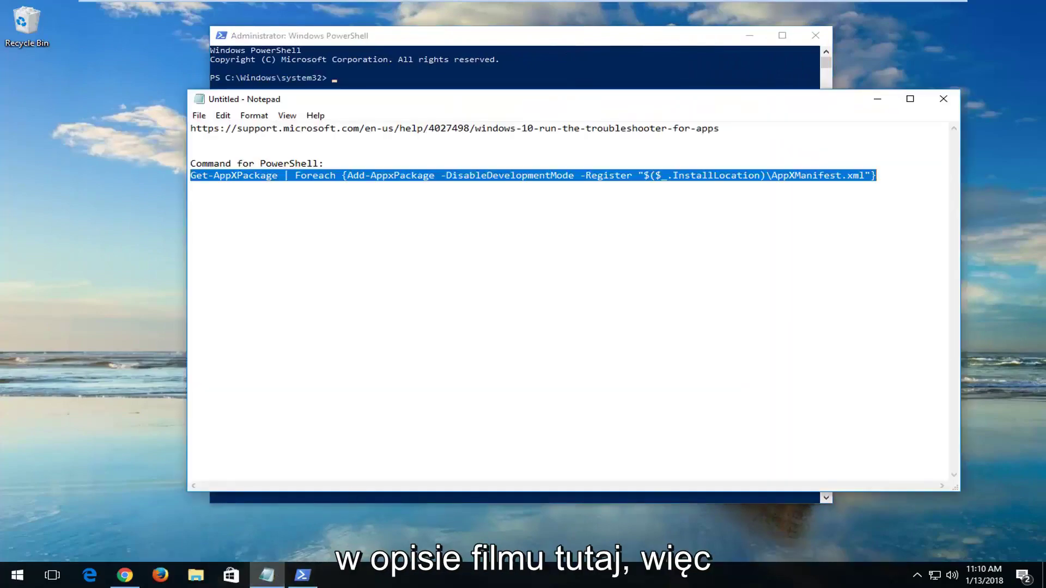
{"action": "right_click", "coordinate": [355, 181]}
{"action": "left_click", "coordinate": [388, 222]}
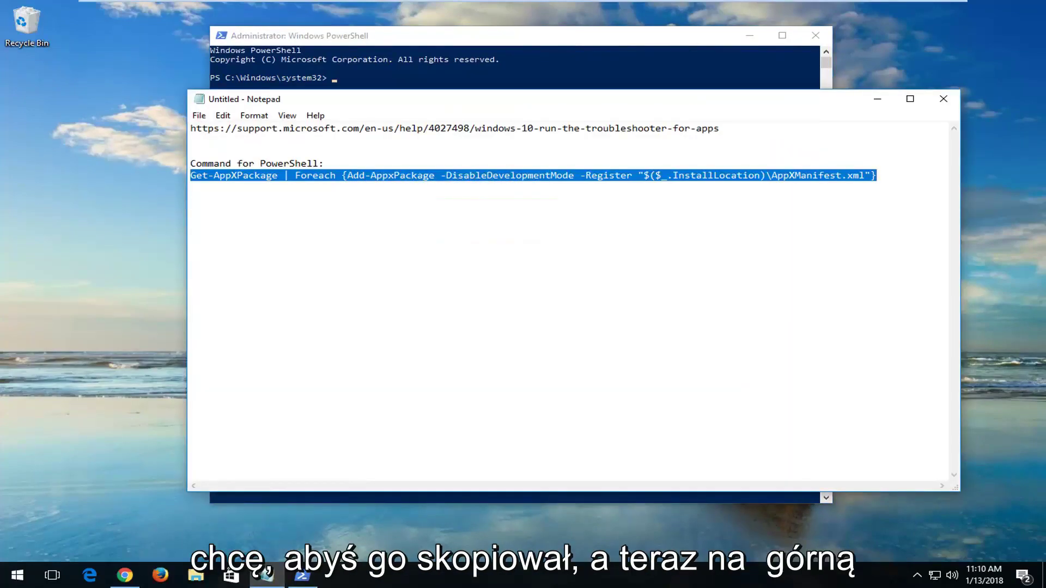
Paste the Get-AppXPackage command into the administrator PowerShell window and run it
{"action": "left_click", "coordinate": [648, 37]}
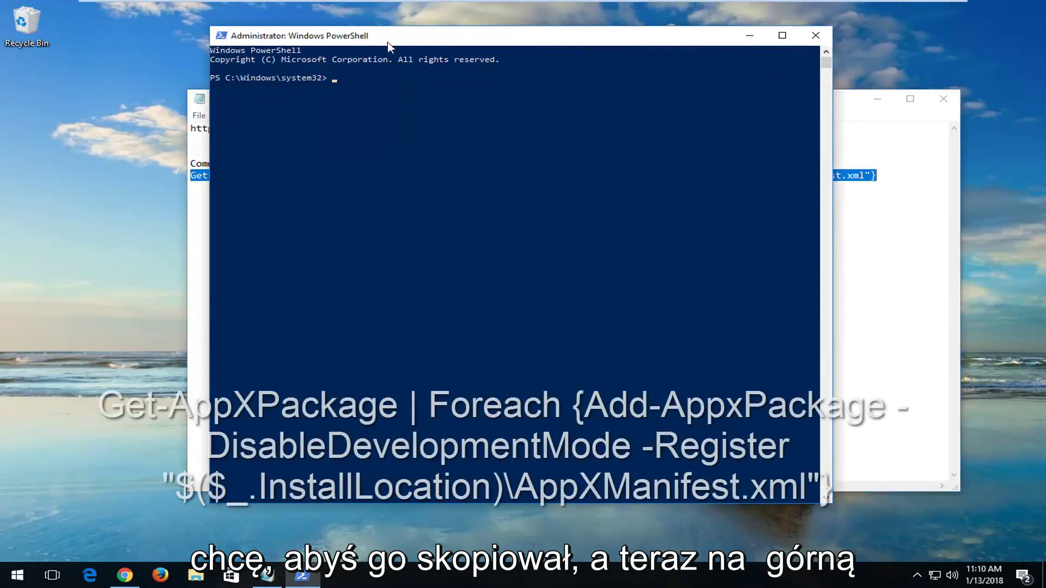
{"action": "right_click", "coordinate": [442, 39]}
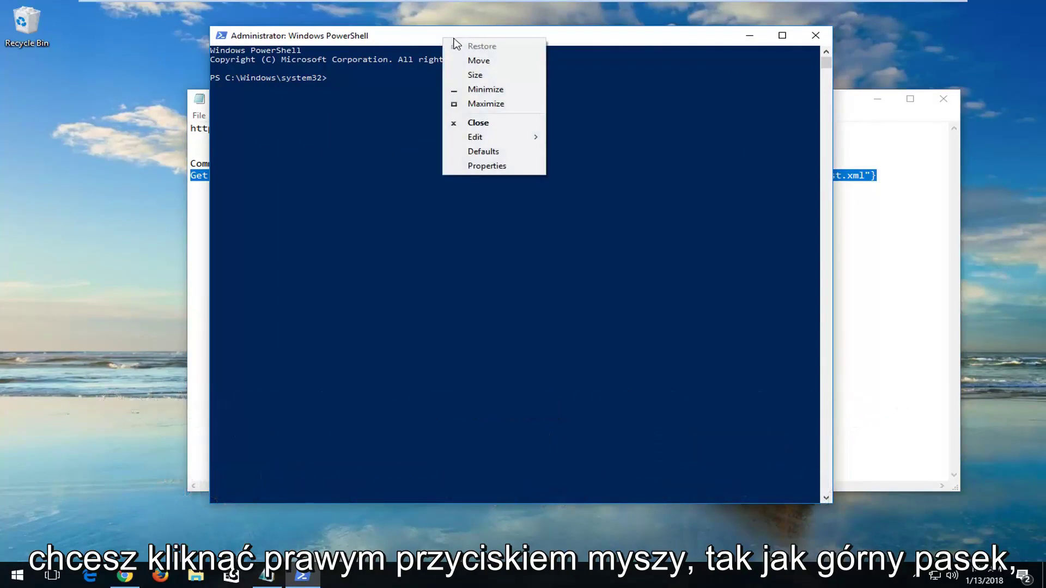
{"action": "left_click", "coordinate": [489, 141]}
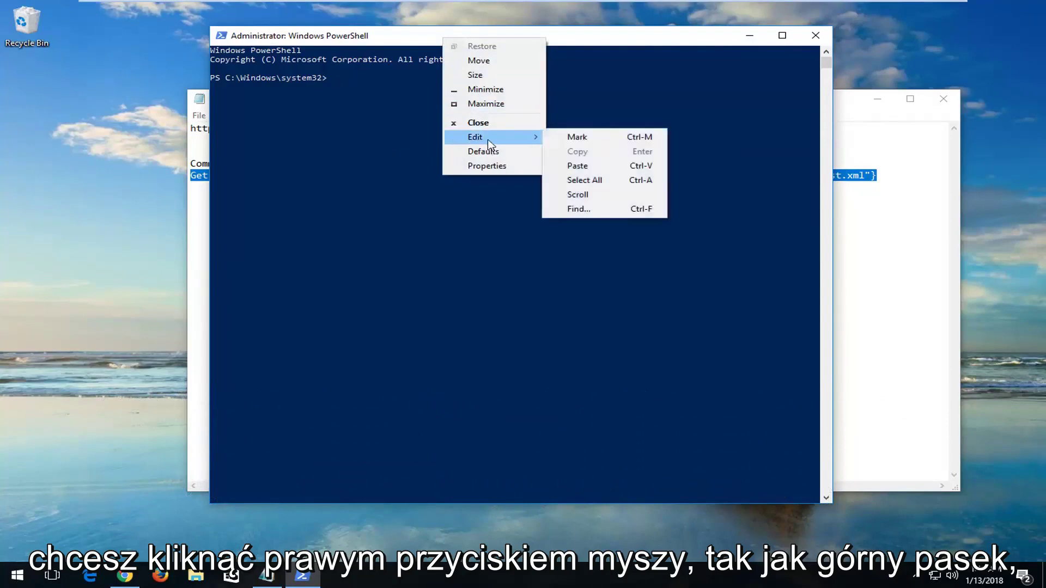
{"action": "left_click", "coordinate": [596, 167]}
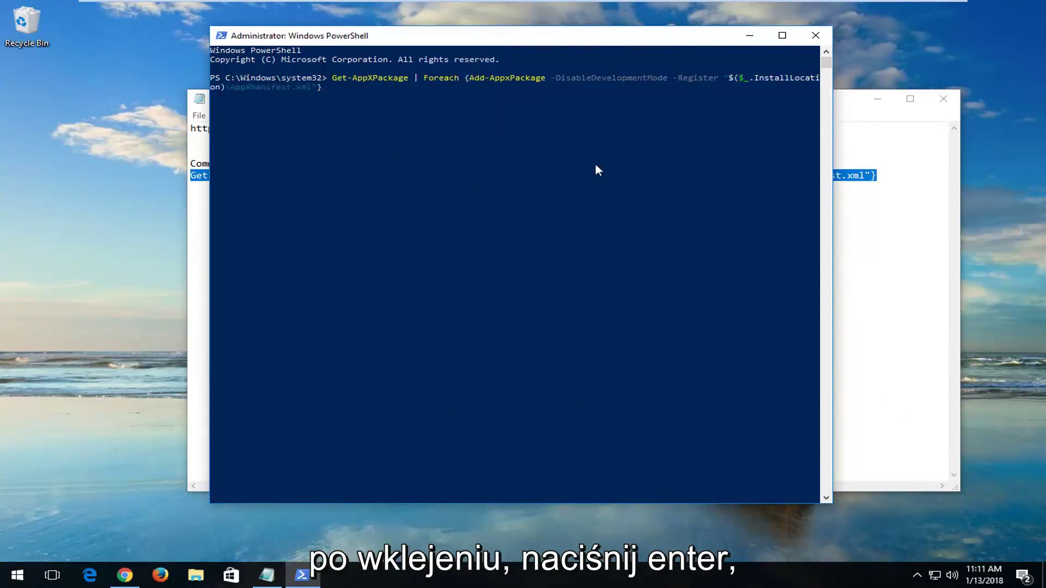
{"action": "key", "text": "Return"}
Minimize Notepad, let the AppX re-registration finish, then close PowerShell
{"action": "left_click", "coordinate": [894, 112]}
{"action": "left_click", "coordinate": [877, 99]}
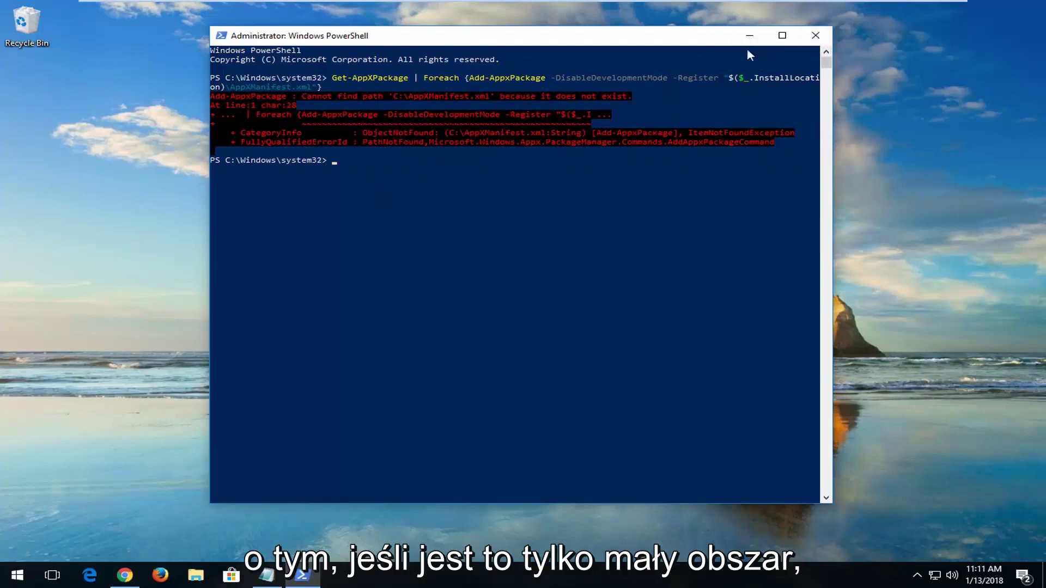
{"action": "left_click", "coordinate": [813, 37]}
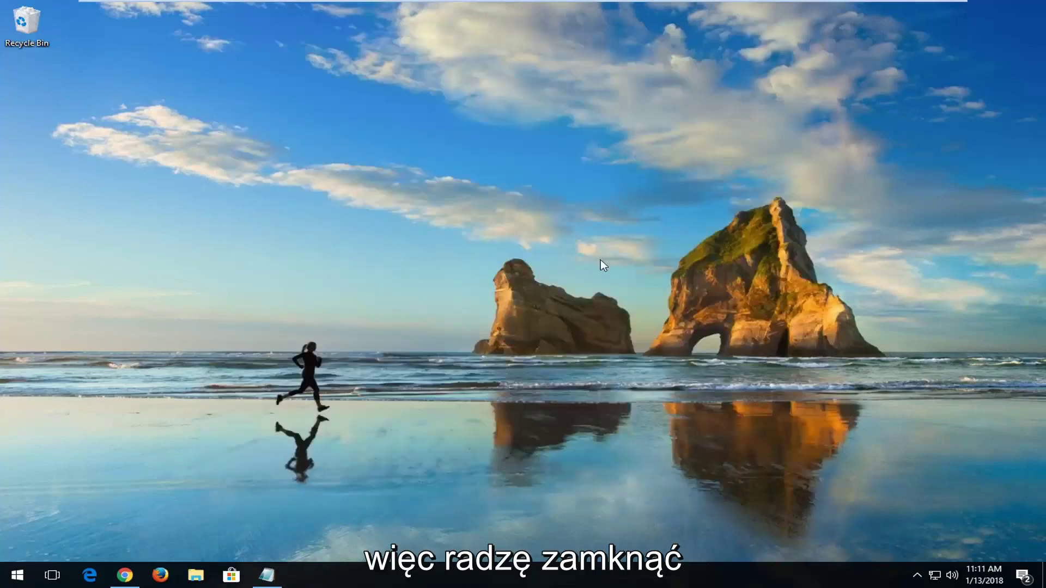
{"action": "left_click", "coordinate": [17, 578]}
{"action": "type", "text": "store"}
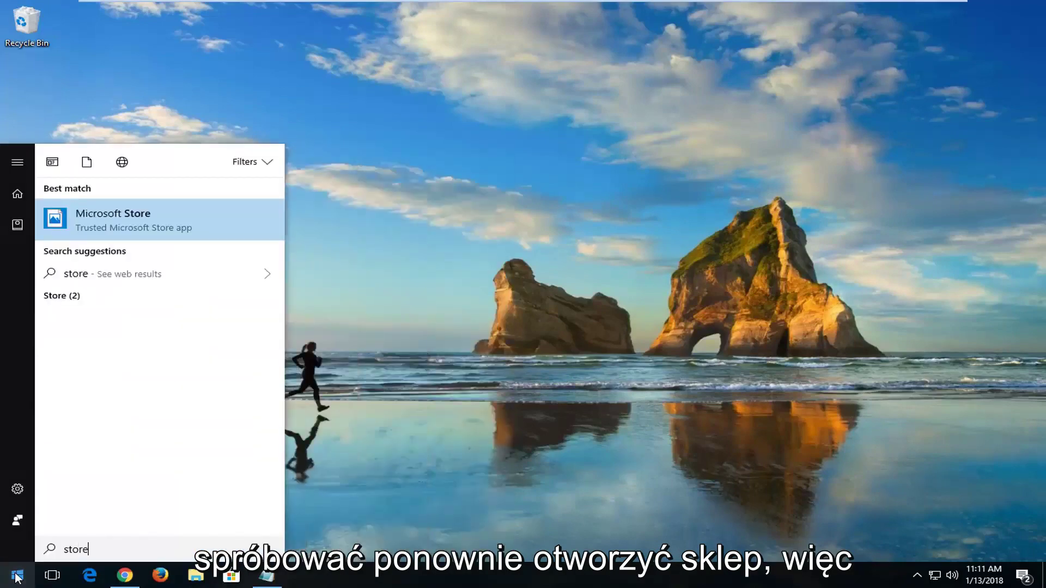
{"action": "left_click", "coordinate": [132, 225]}
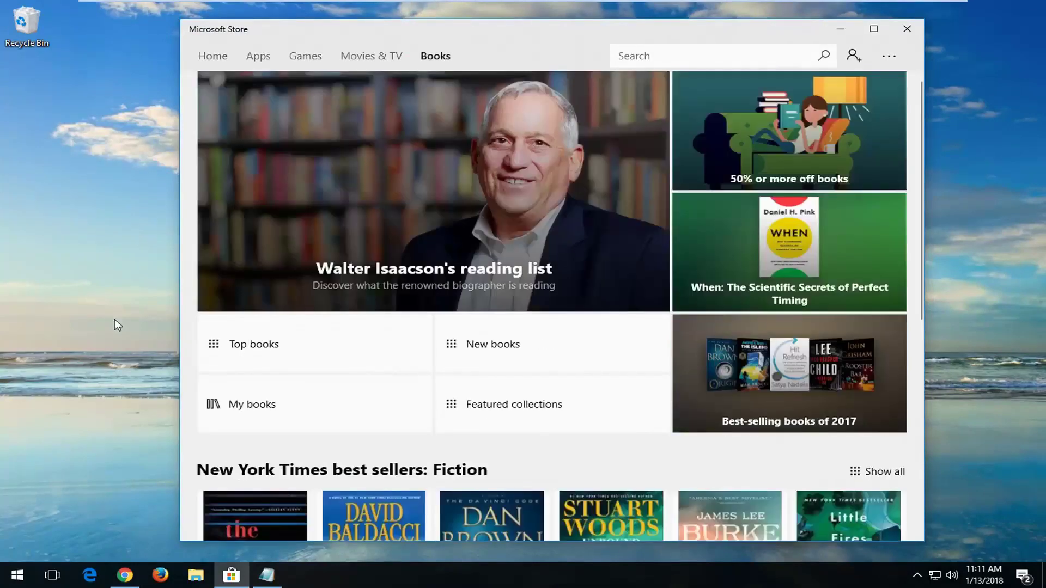
{"action": "left_click", "coordinate": [895, 29]}
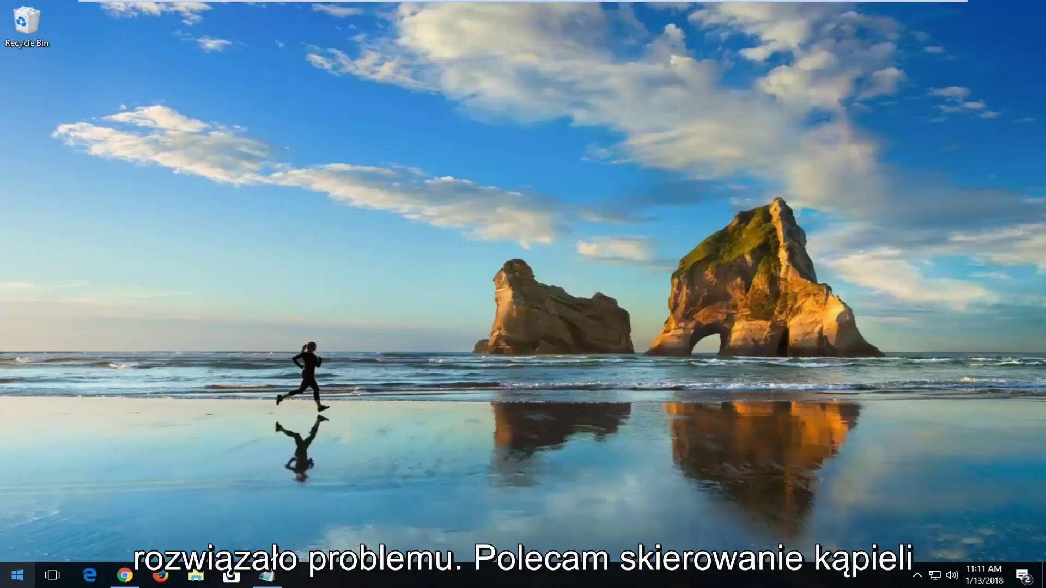
{"action": "left_click", "coordinate": [17, 576]}
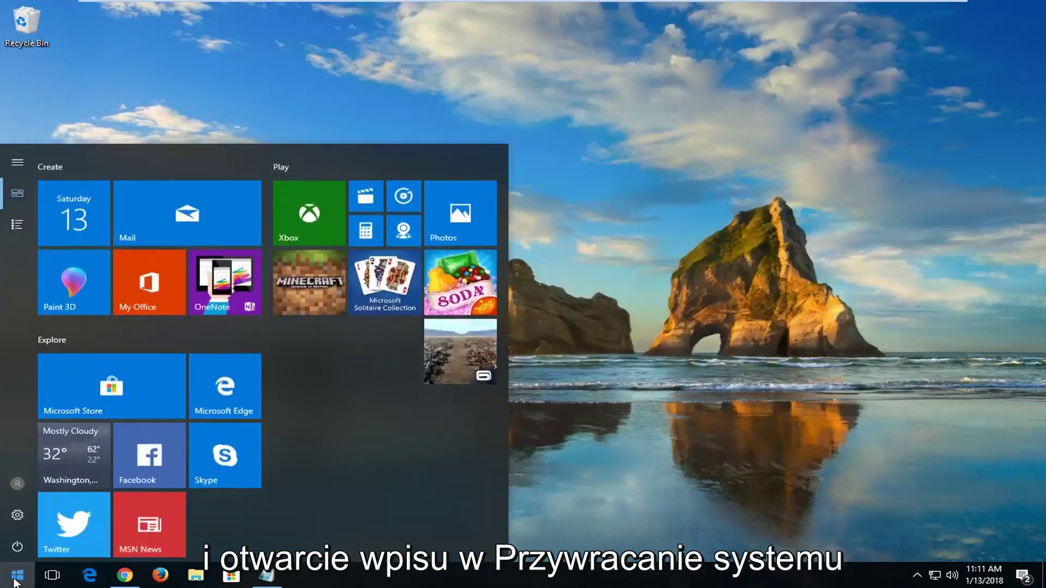
{"action": "left_click", "coordinate": [15, 581]}
{"action": "type", "text": "system restore"}
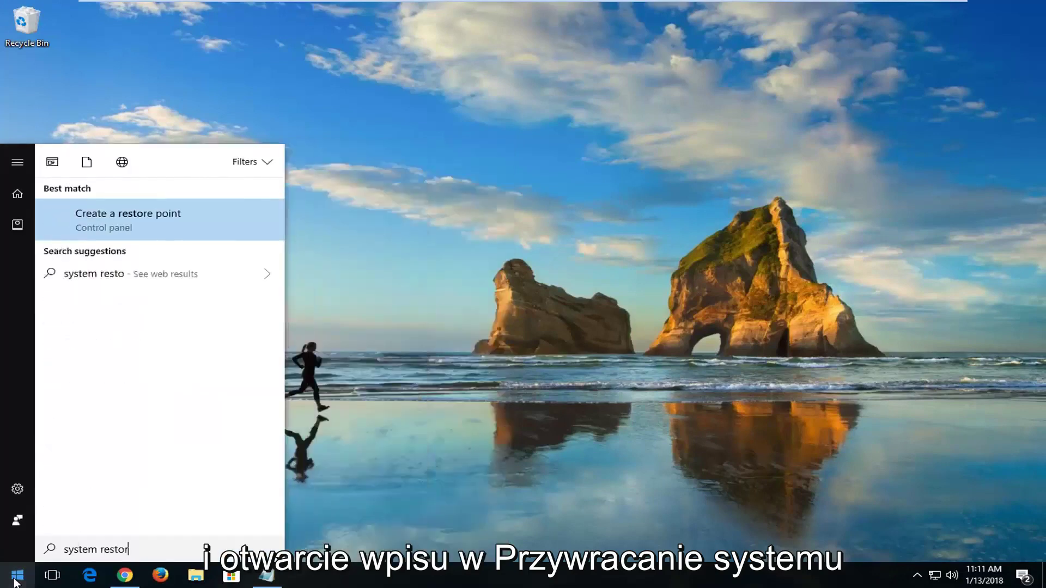
{"action": "left_click", "coordinate": [107, 228]}
{"action": "left_click_drag", "start_coordinate": [283, 112], "coordinate": [418, 120]}
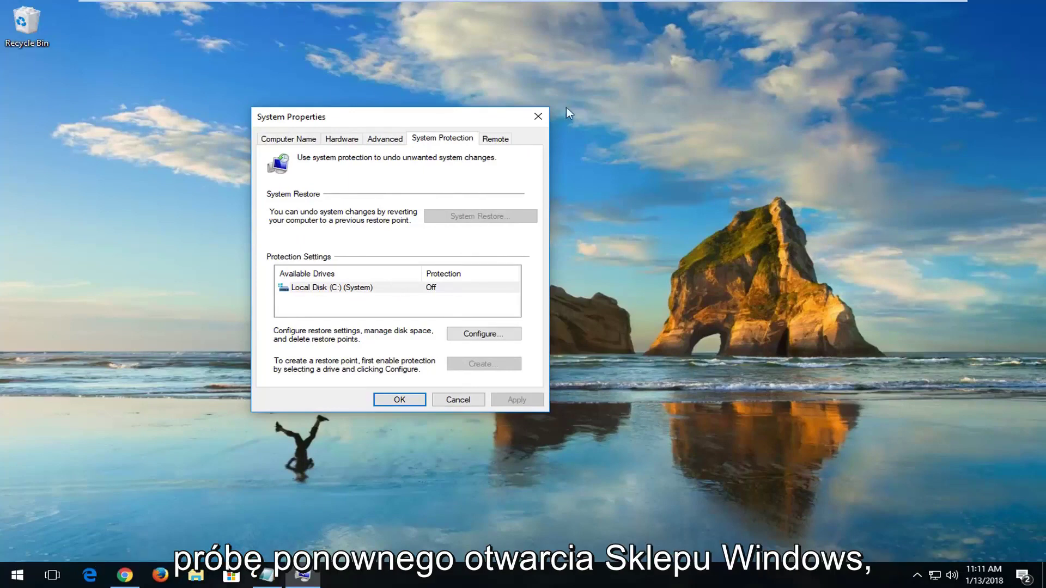
{"action": "left_click", "coordinate": [536, 117]}
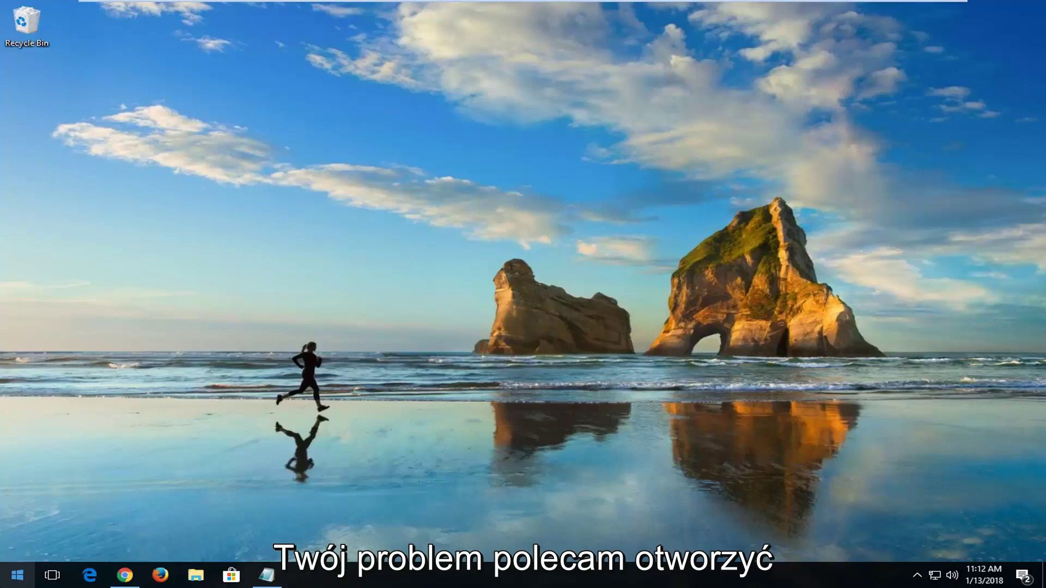
Search Start for 'cmd' and run Command Prompt as administrator, accepting the UAC prompt
{"action": "left_click", "coordinate": [22, 576]}
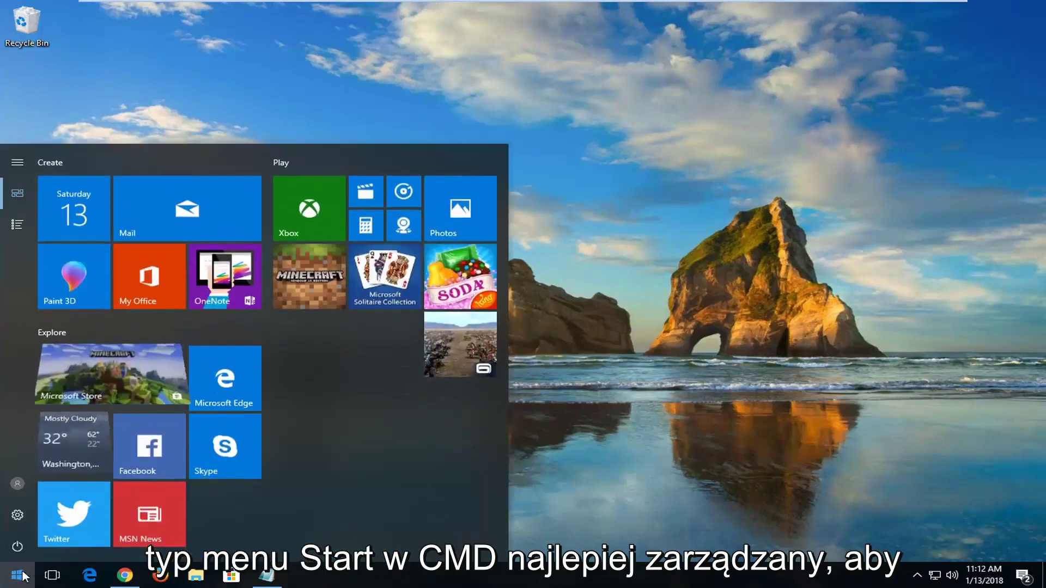
{"action": "type", "text": "cmd"}
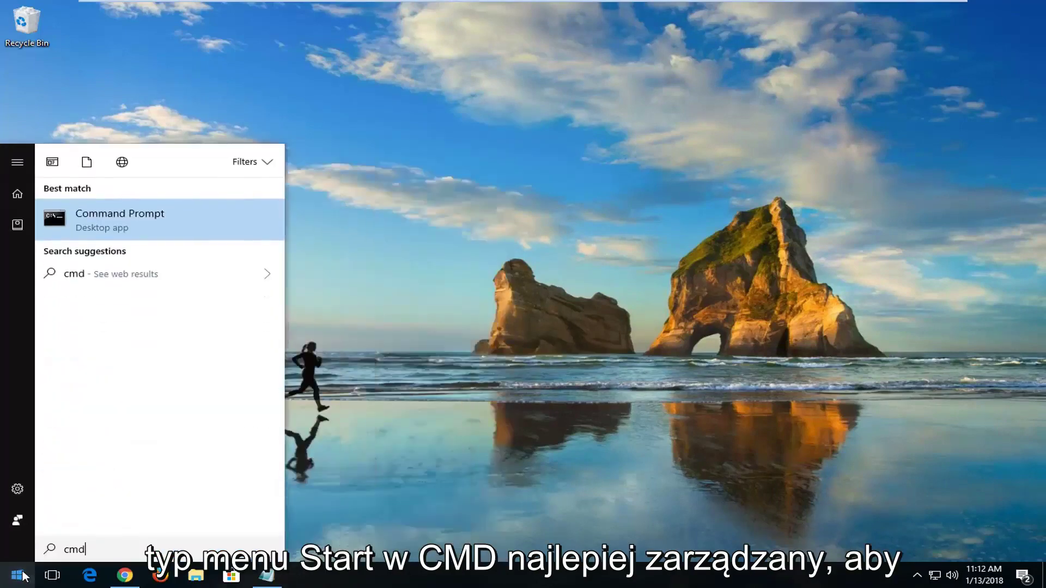
{"action": "right_click", "coordinate": [122, 221]}
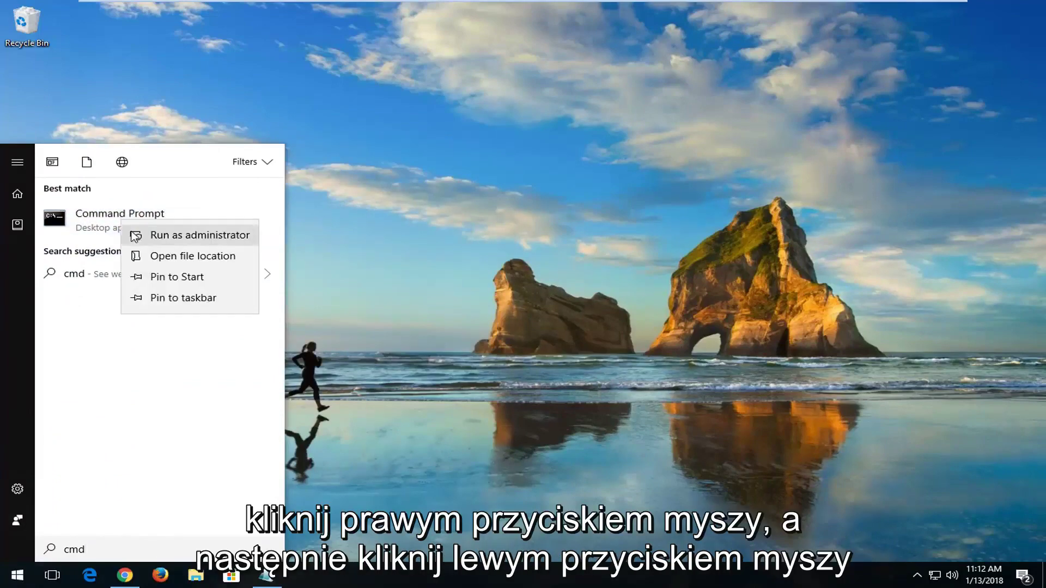
{"action": "left_click", "coordinate": [158, 236]}
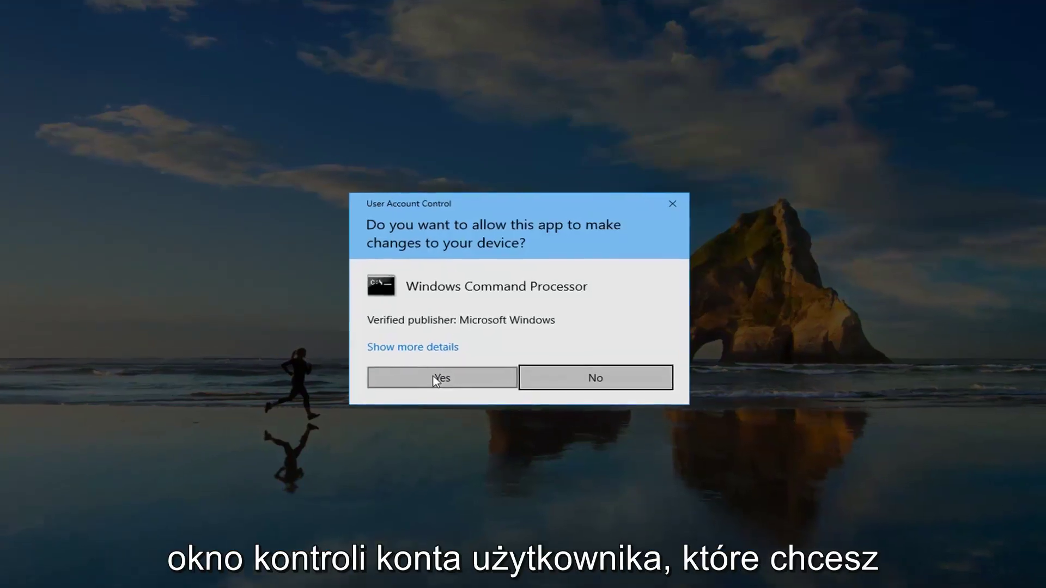
{"action": "left_click", "coordinate": [436, 379]}
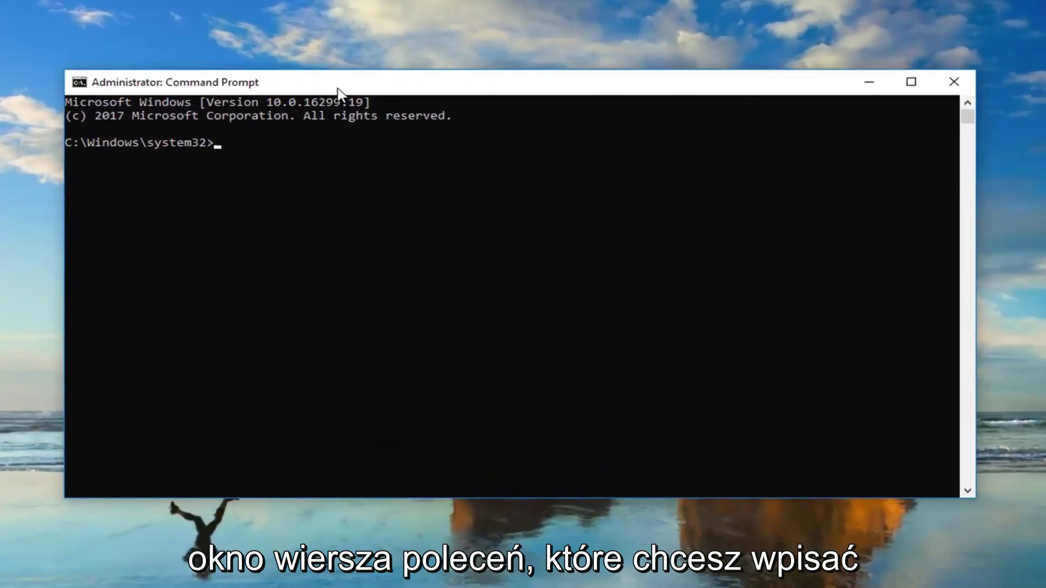
Enter sfc /scannow at the C:\Windows\system32> prompt to begin the system file scan
{"action": "type", "text": "sfc"}
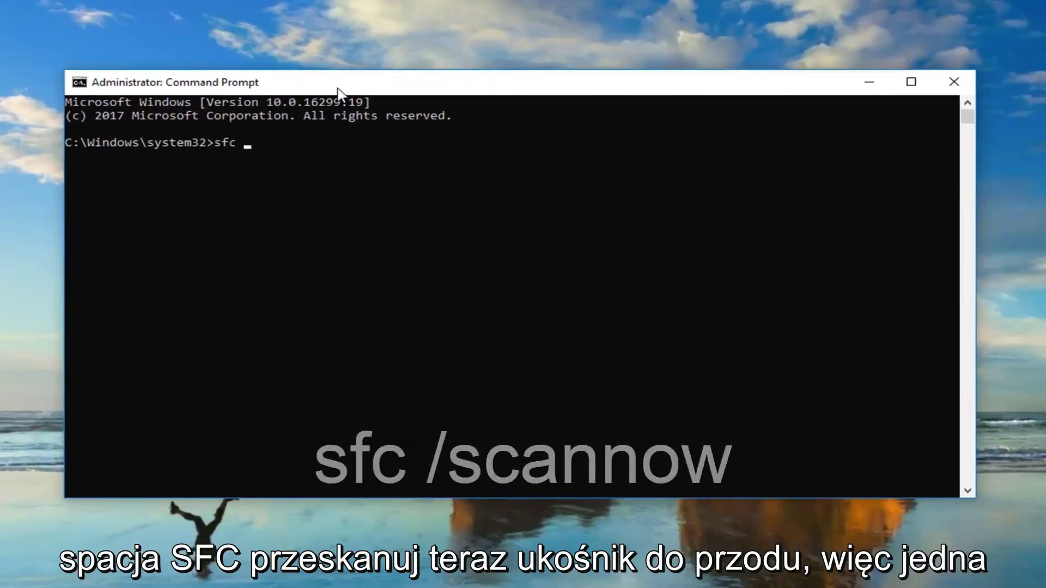
{"action": "type", "text": " /scannow"}
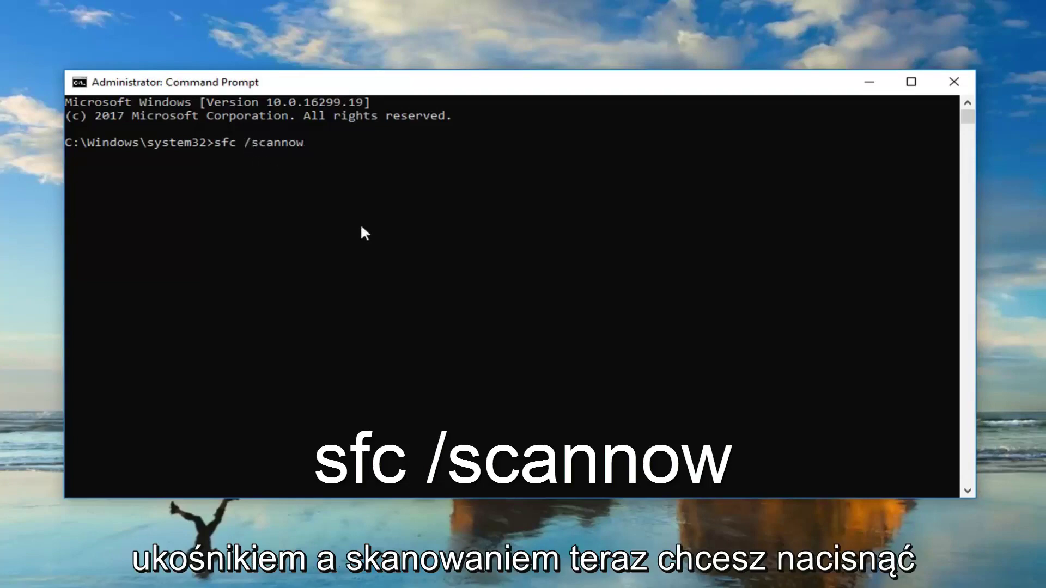
{"action": "key", "text": "Return"}
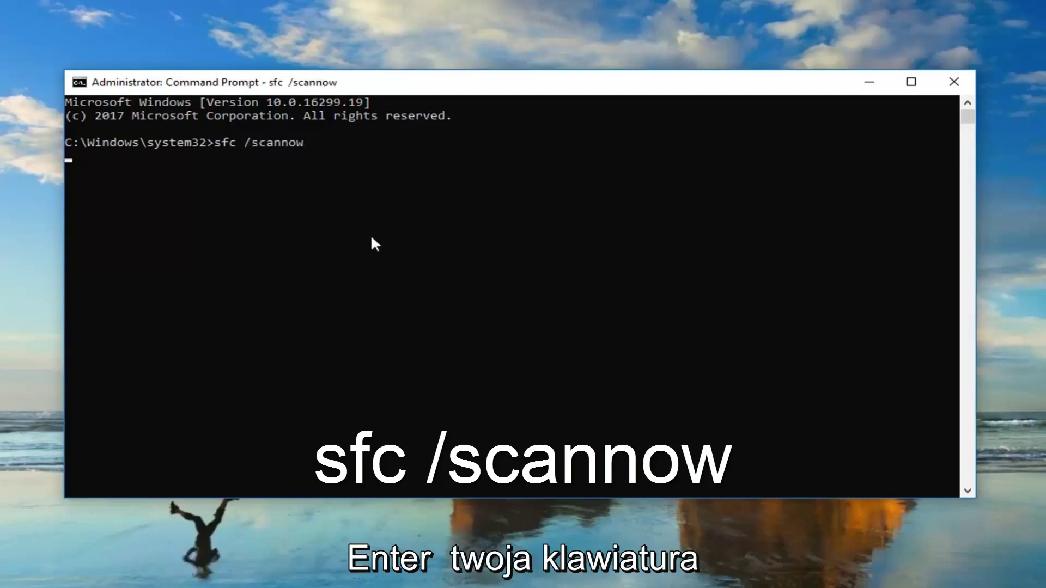